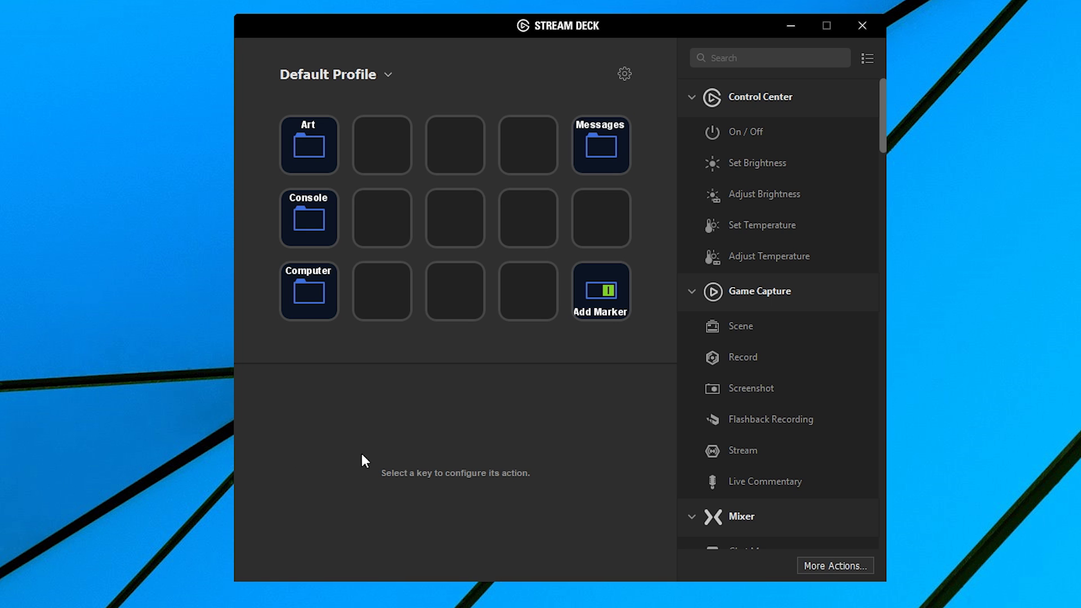
# - Install the Voicemod plugin from the More Actions store, then close the store
pyautogui.click(846, 568)
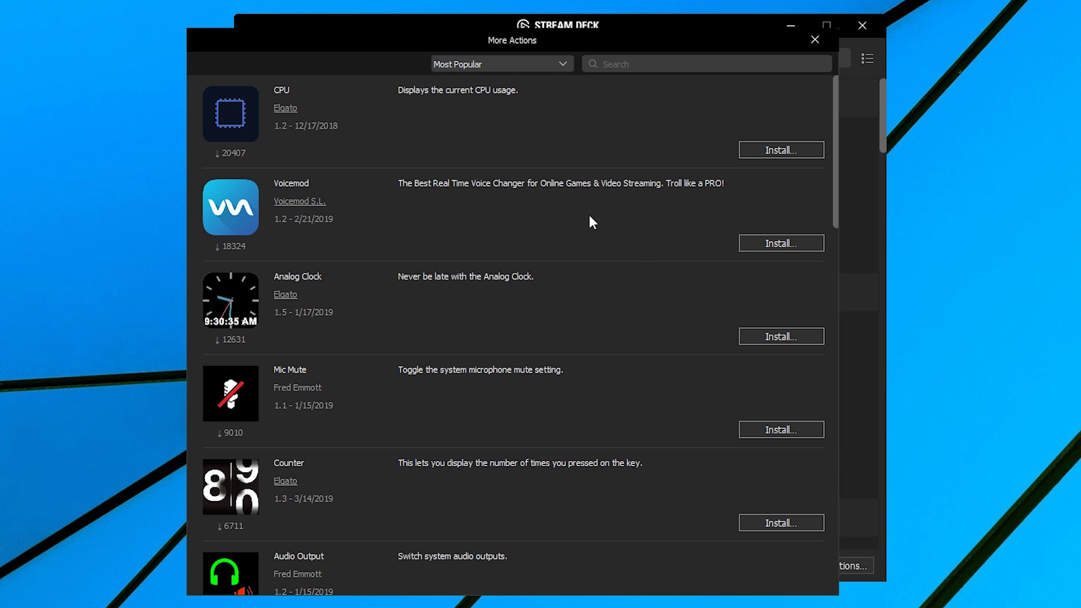
pyautogui.click(766, 240)
pyautogui.click(814, 39)
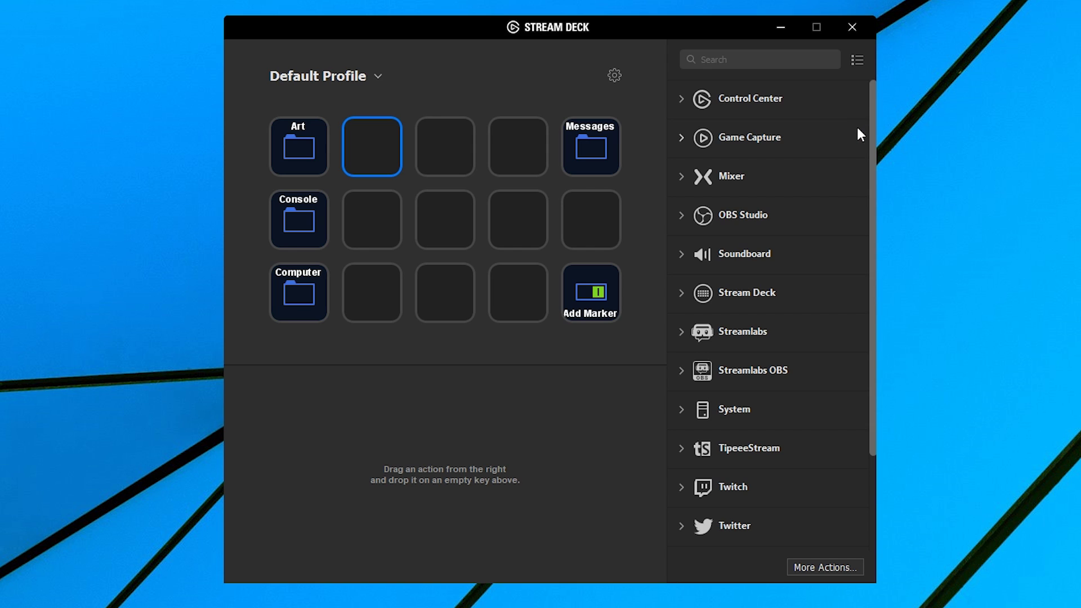
# - Expand the Voicemod category at the bottom of the Stream Deck actions list
pyautogui.scroll(-3, 830, 248)
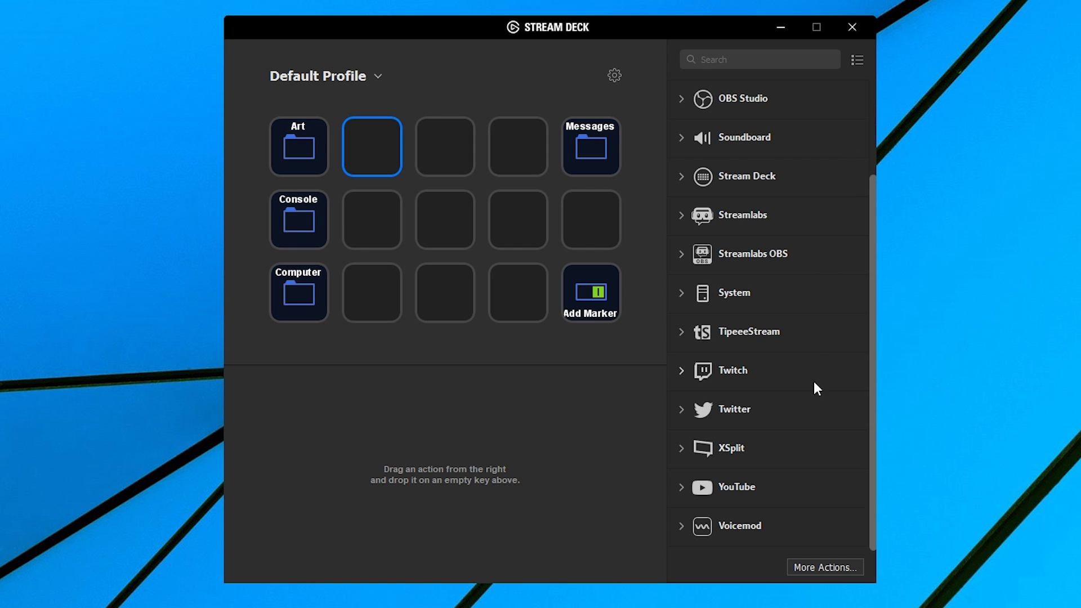
pyautogui.click(739, 526)
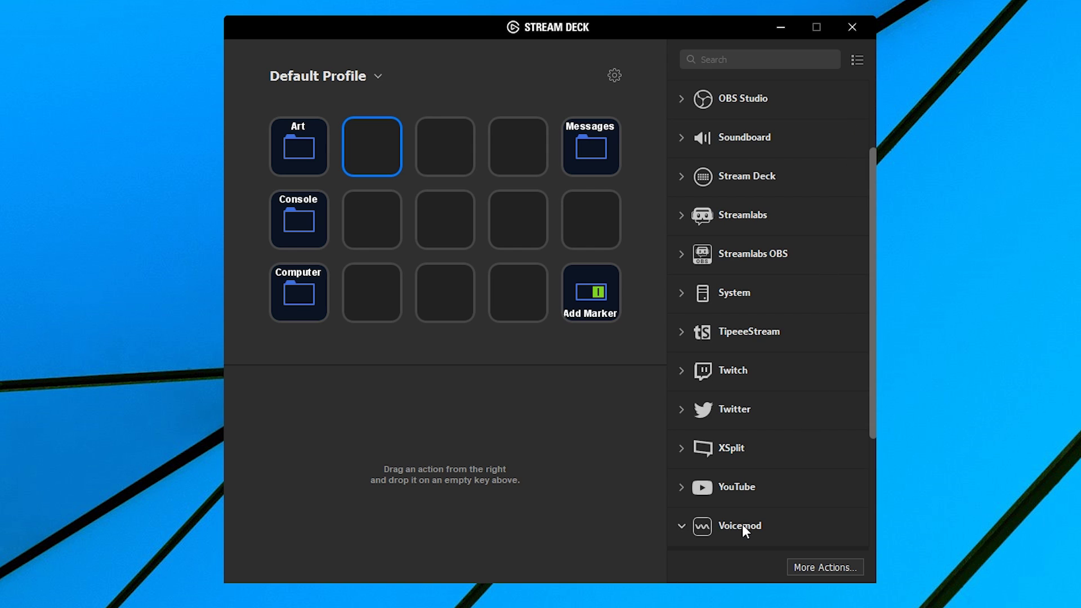
pyautogui.scroll(-5, 831, 402)
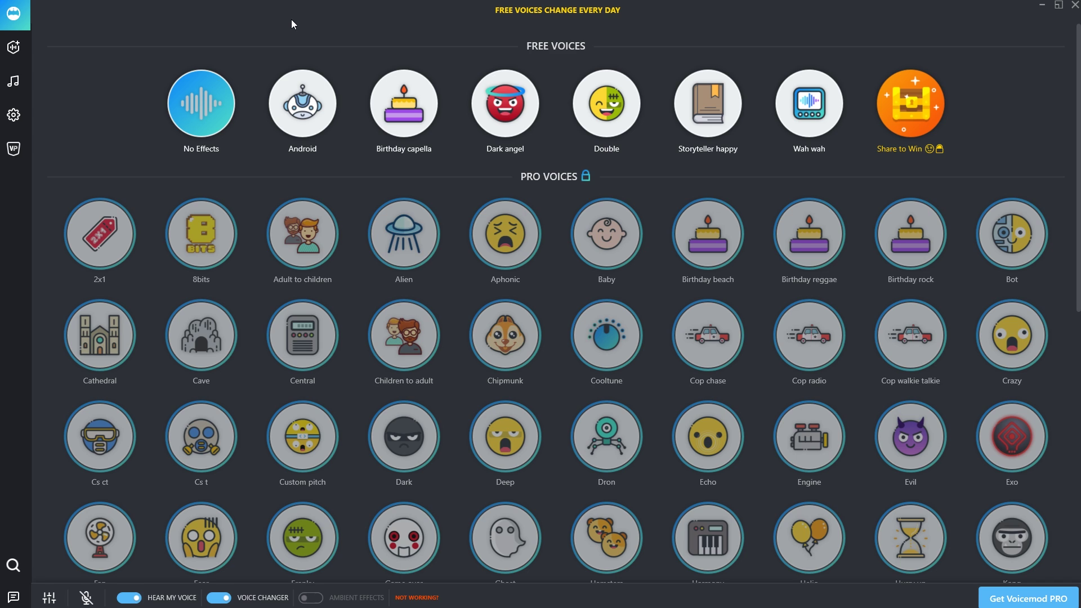
# - Review the Input Devices and Output Devices in Voicemod's Settings
pyautogui.click(24, 117)
pyautogui.scroll(-3, 673, 164)
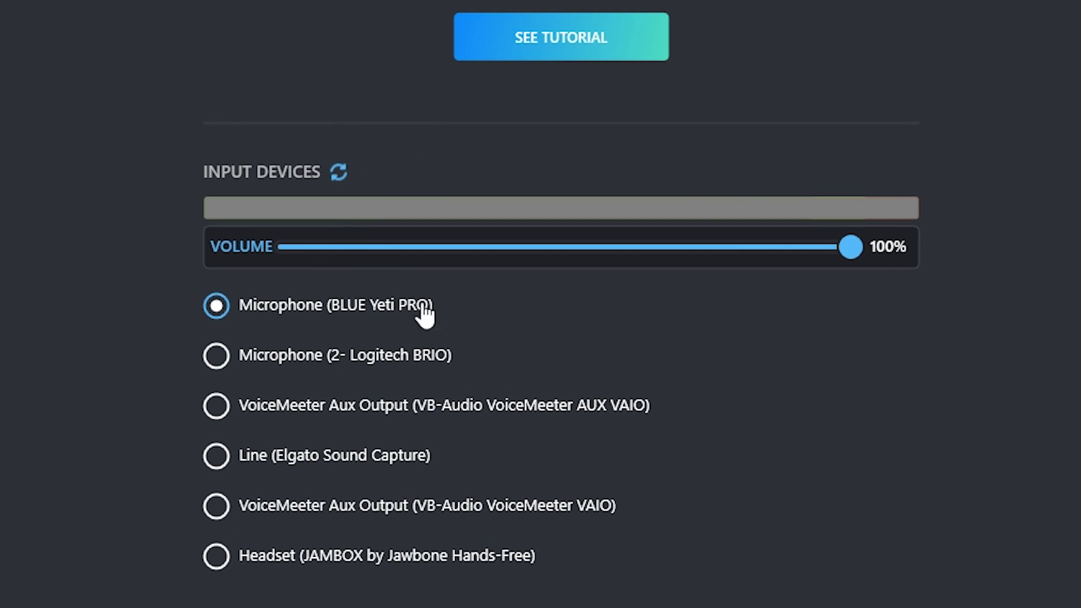
pyautogui.scroll(-2, 536, 369)
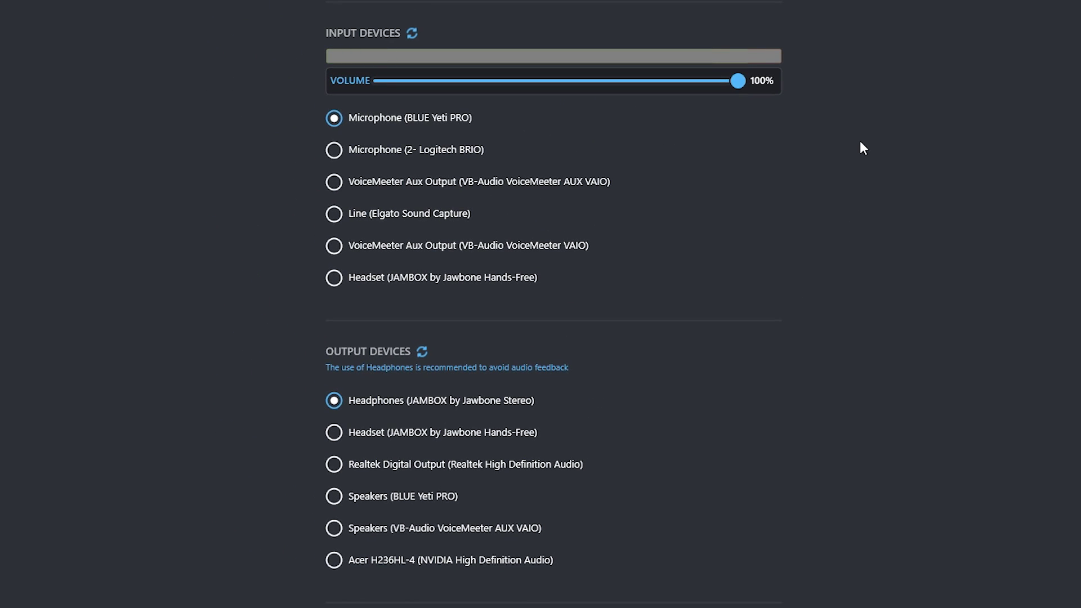
pyautogui.scroll(2, 838, 133)
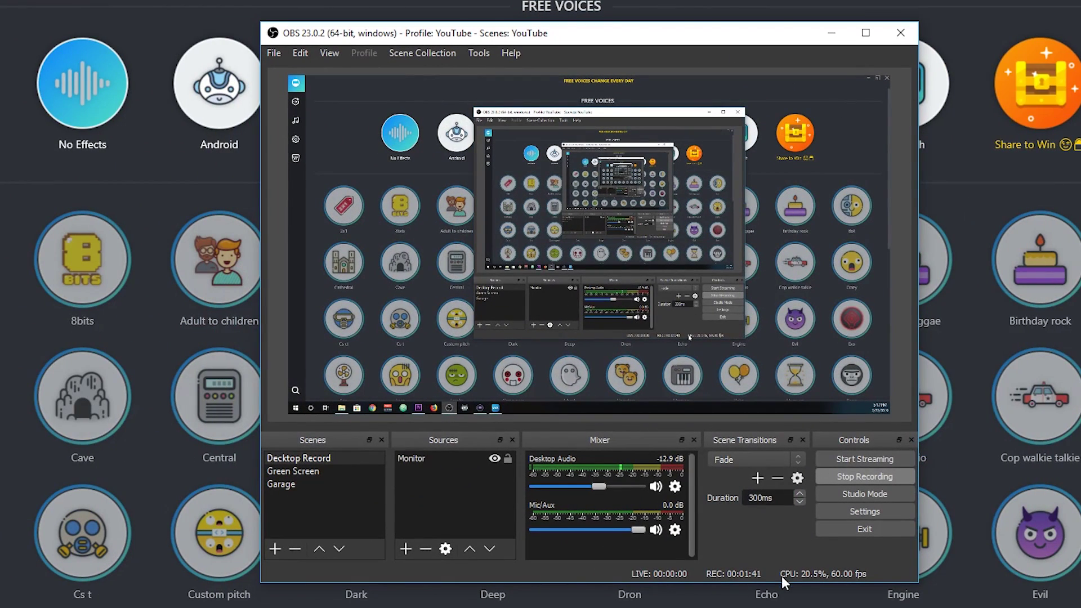
# - Set OBS's Mic/Auxiliary Audio Device to Microphone (Voicemod Virtual Audio Device (WDM))
pyautogui.click(875, 513)
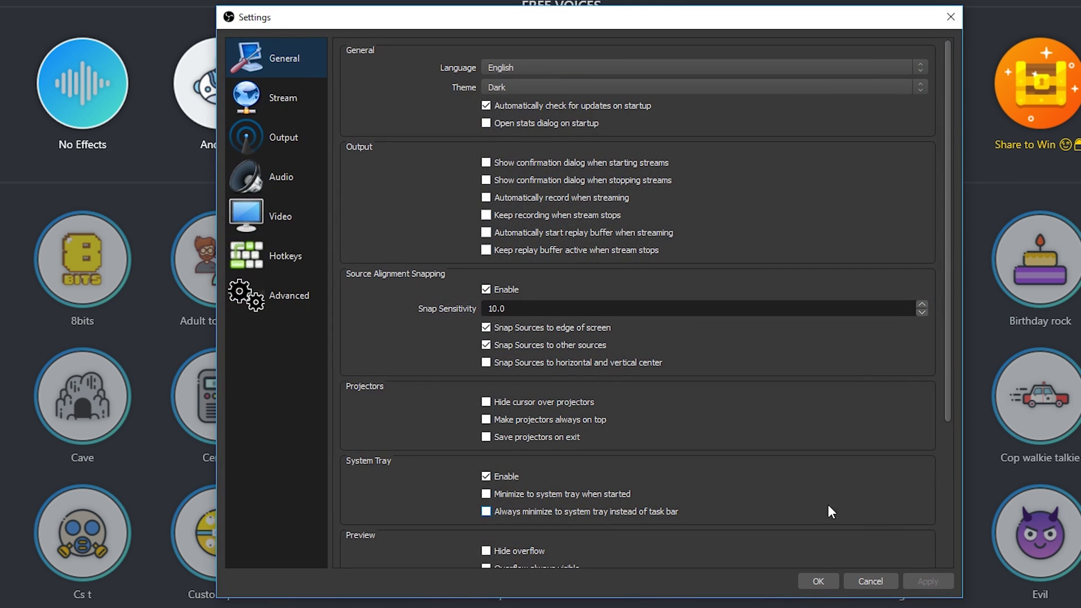
pyautogui.click(262, 179)
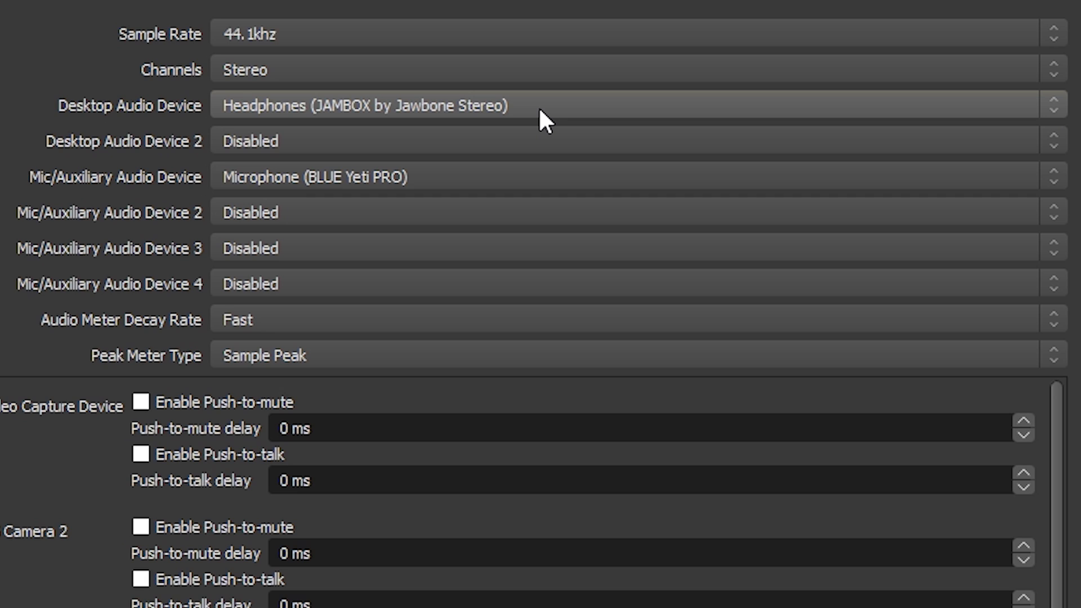
pyautogui.click(510, 179)
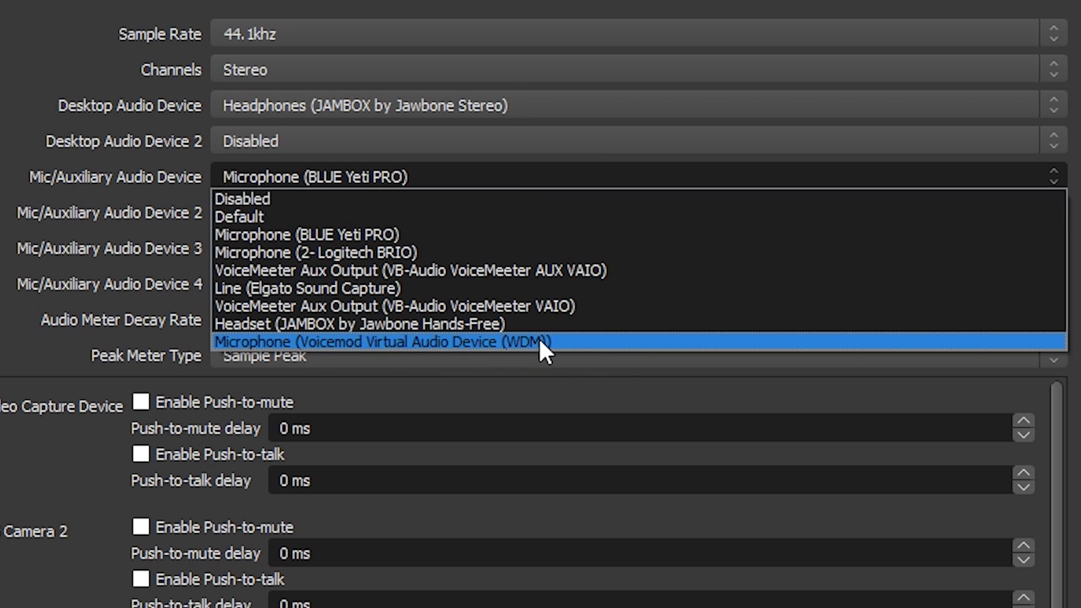
pyautogui.click(544, 342)
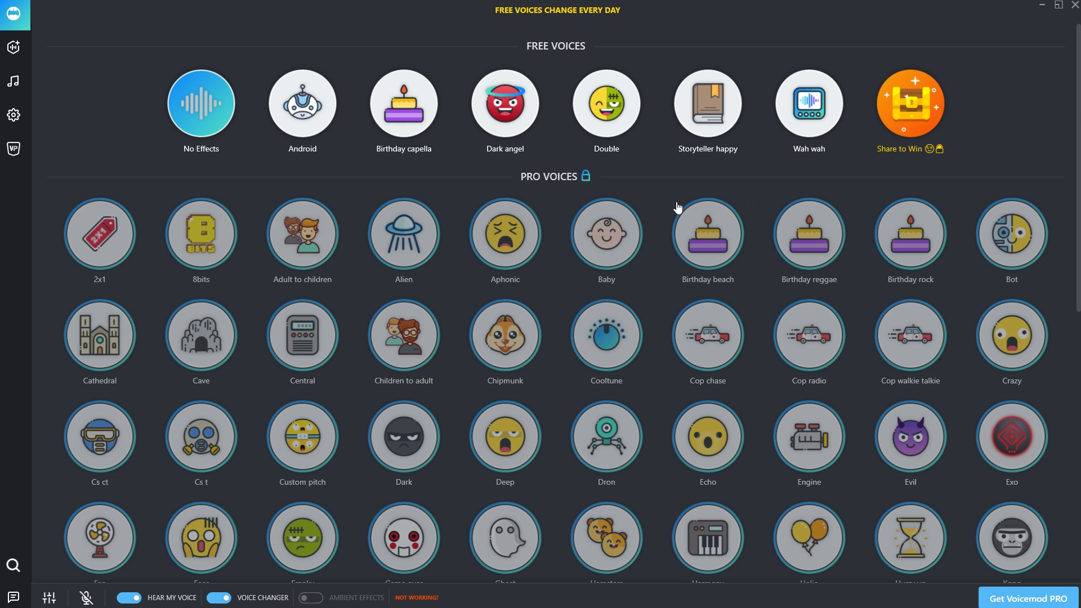
# - Browse the Voicemod voices grid, then go to the Voice Maker page
pyautogui.scroll(-3, 814, 335)
pyautogui.scroll(-6, 815, 335)
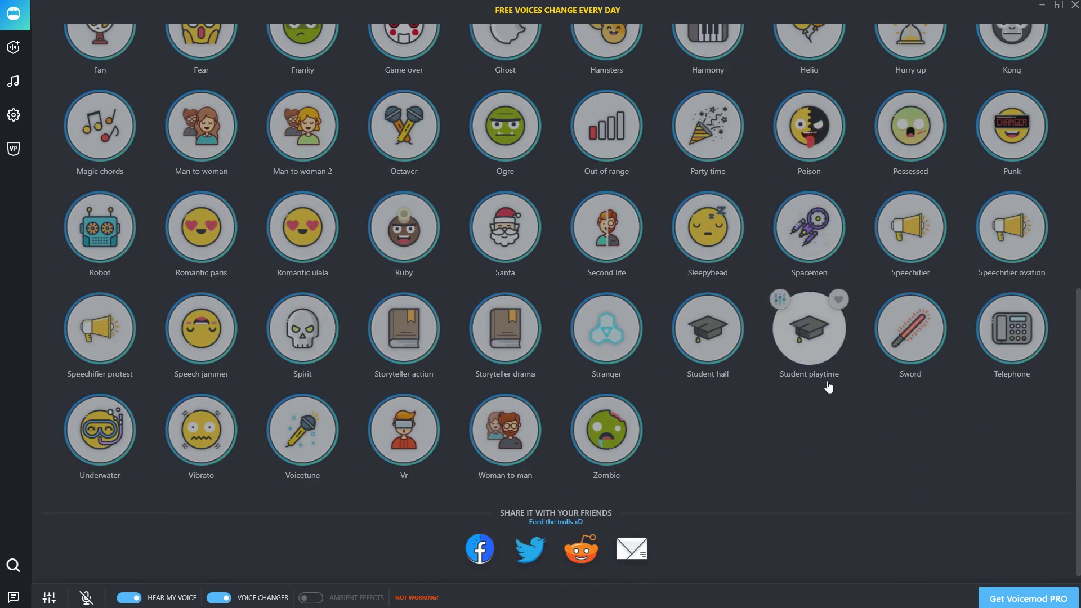
pyautogui.scroll(6, 856, 468)
pyautogui.scroll(3, 857, 469)
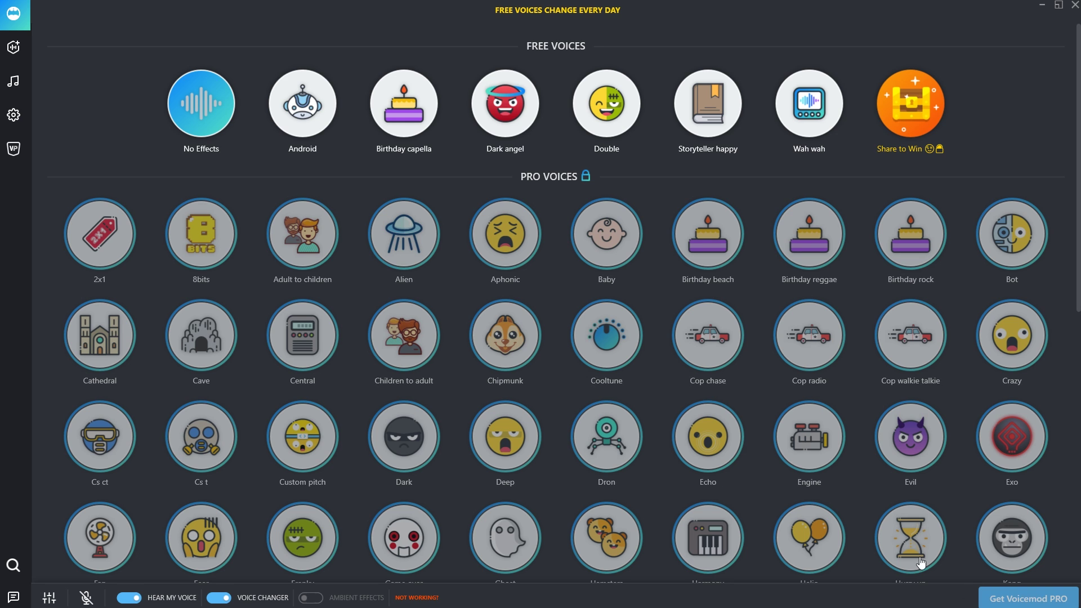
pyautogui.click(14, 47)
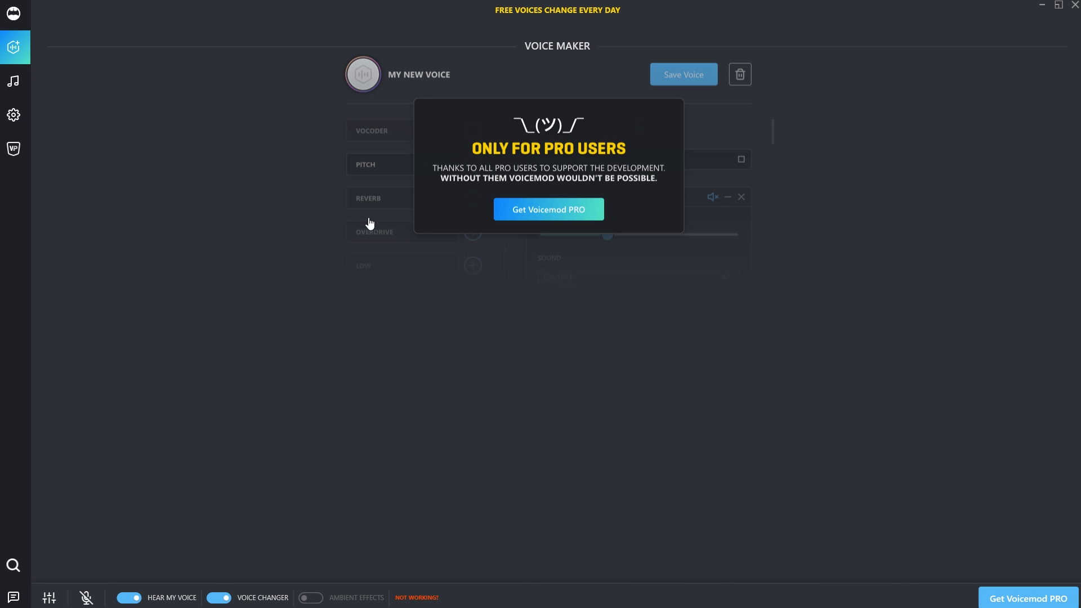
# - Bring up the Get Voicemod PRO upgrade offer from the Pro-only notice
pyautogui.click(542, 211)
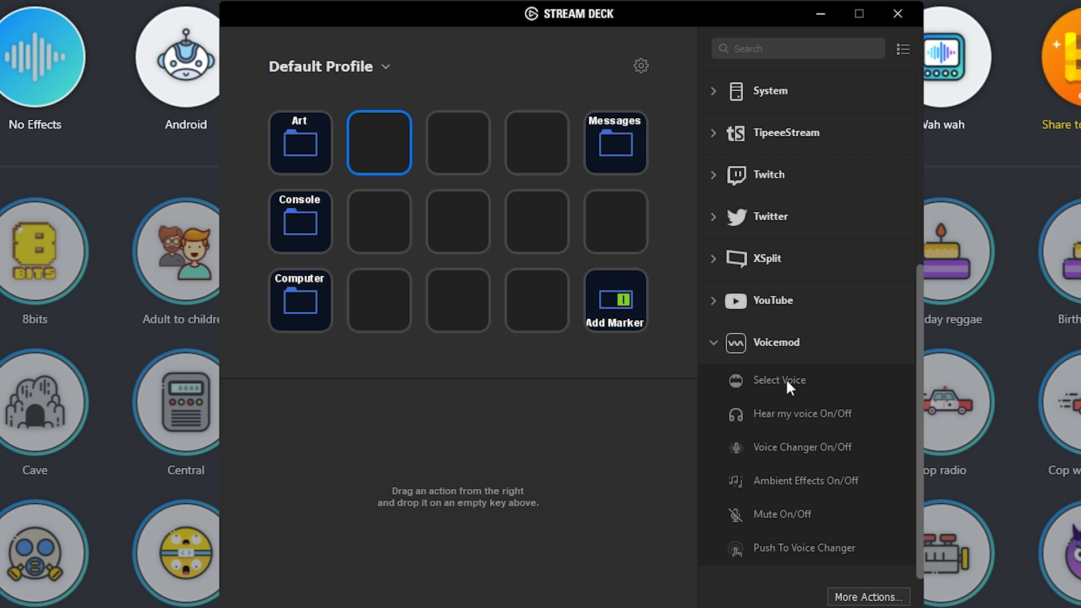
# - Add Voicemod Select Voice keys for No Effects and Android on the second and third keys
pyautogui.moveTo(776, 381); pyautogui.dragTo(397, 140)
pyautogui.click(504, 488)
pyautogui.click(484, 510)
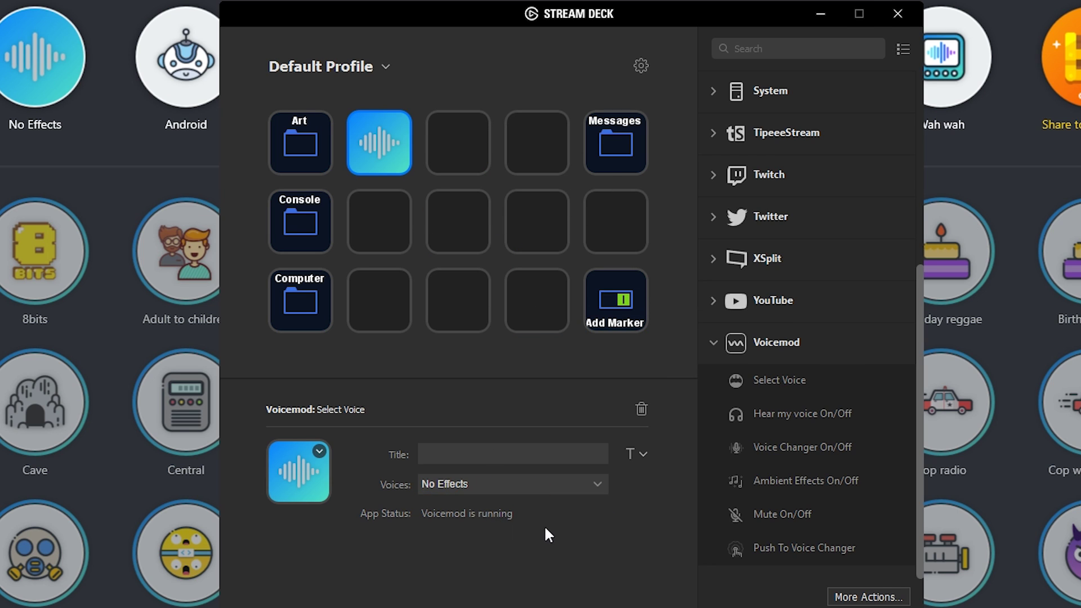
pyautogui.moveTo(765, 381); pyautogui.dragTo(458, 143)
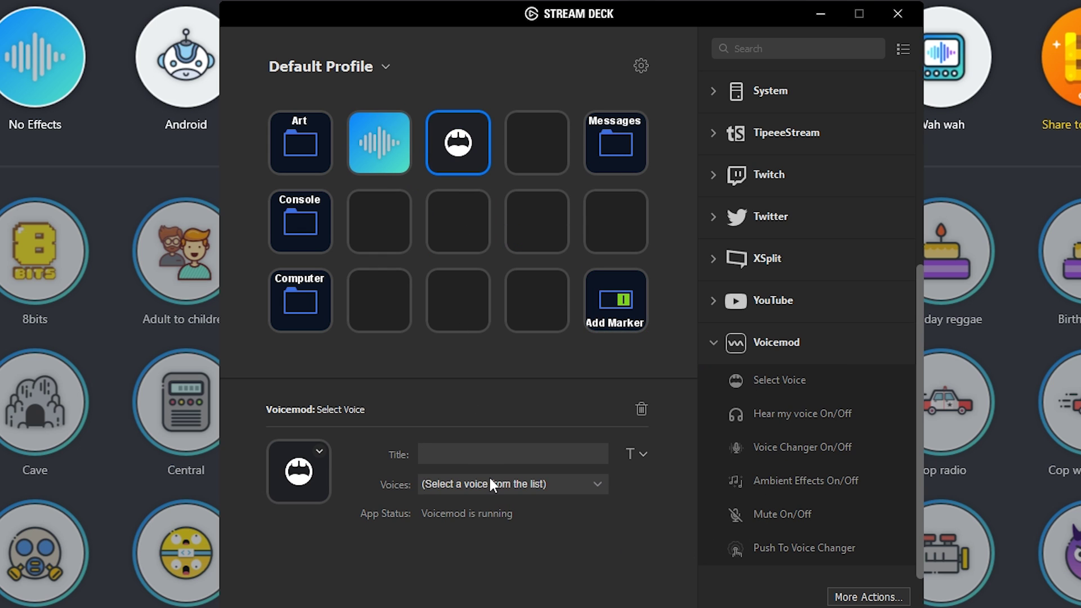
pyautogui.click(490, 479)
pyautogui.click(490, 525)
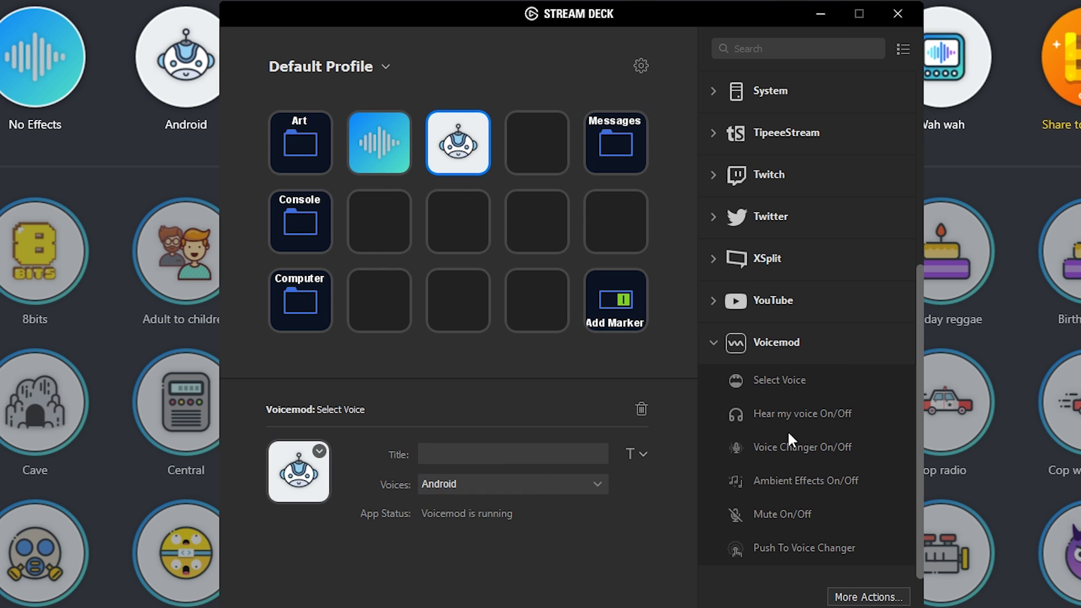
# - Add Select Voice keys for Dark angel and Wah wah, then review the Android and No Effects keys
pyautogui.moveTo(745, 374); pyautogui.dragTo(532, 127)
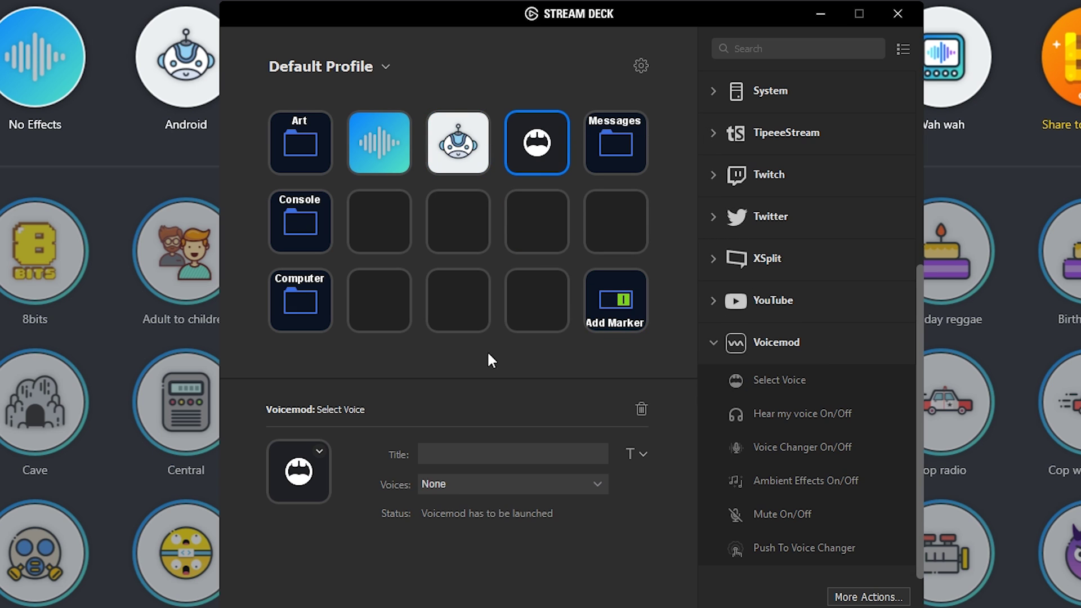
pyautogui.click(491, 478)
pyautogui.click(468, 550)
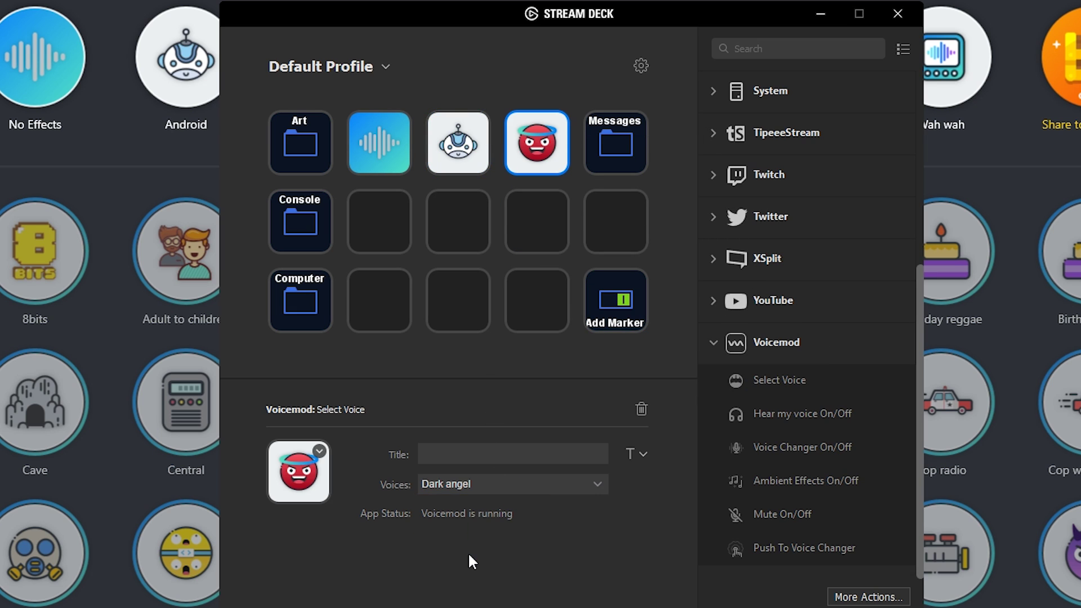
pyautogui.moveTo(769, 382); pyautogui.dragTo(532, 219)
pyautogui.click(560, 483)
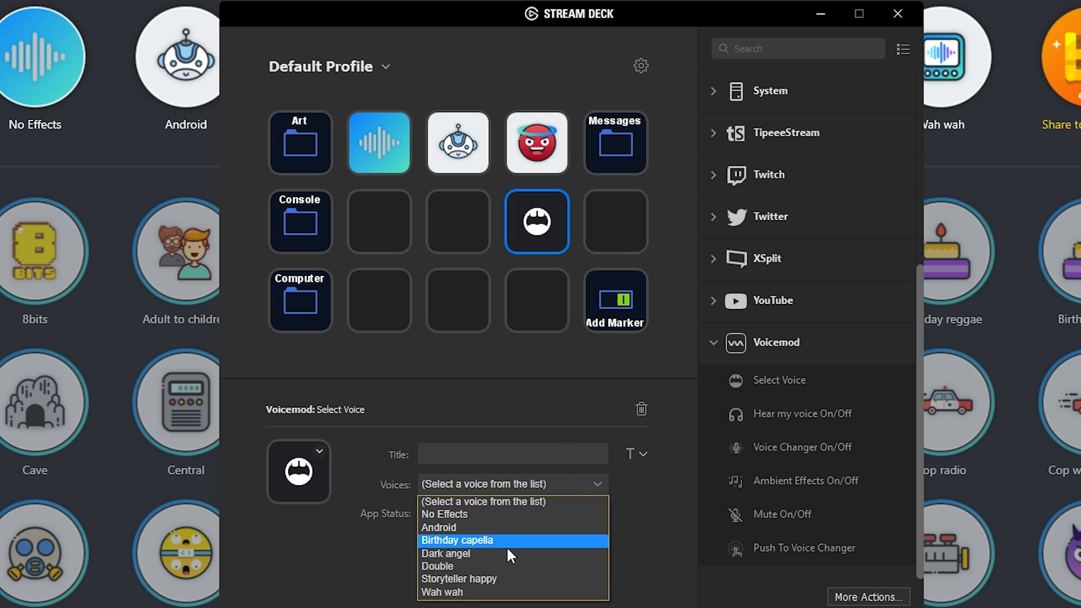
pyautogui.click(484, 591)
pyautogui.click(459, 142)
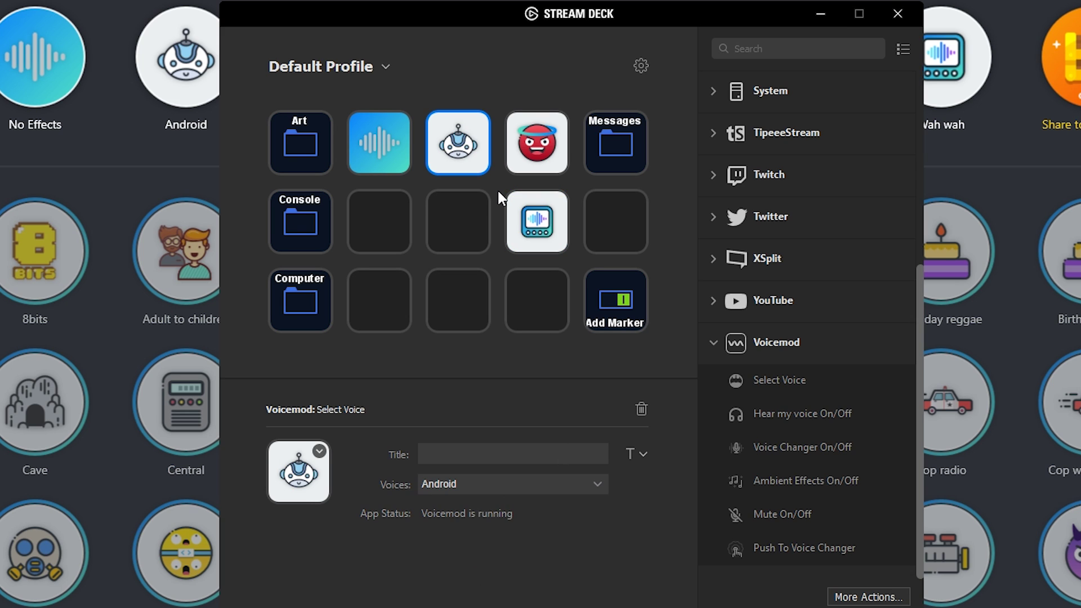
pyautogui.click(377, 143)
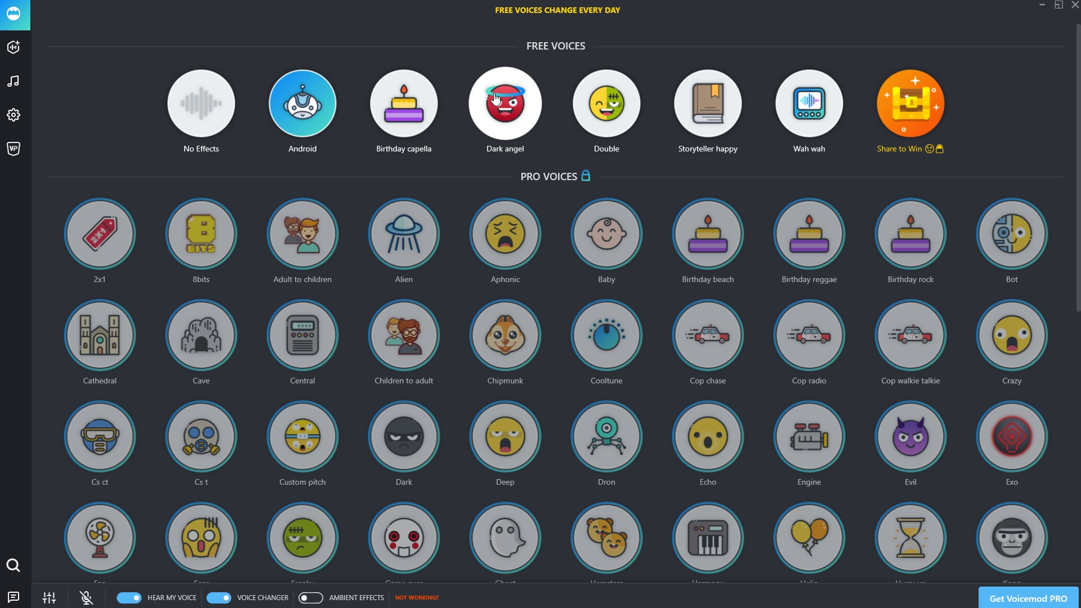
# - Switch Voicemod's active voice from Android to Dark angel in Free Voices
pyautogui.click(476, 84)
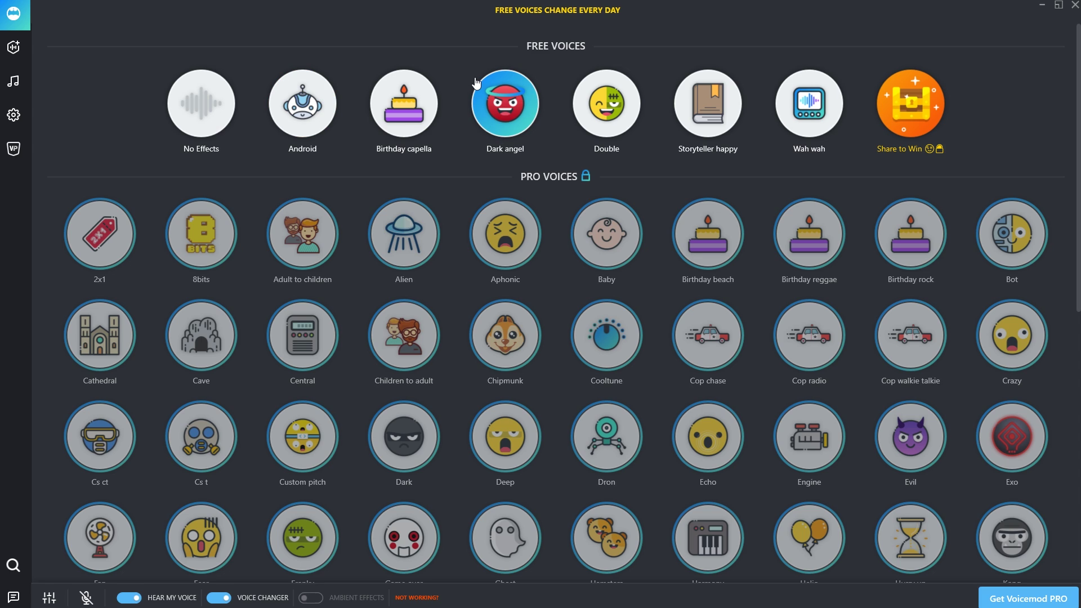